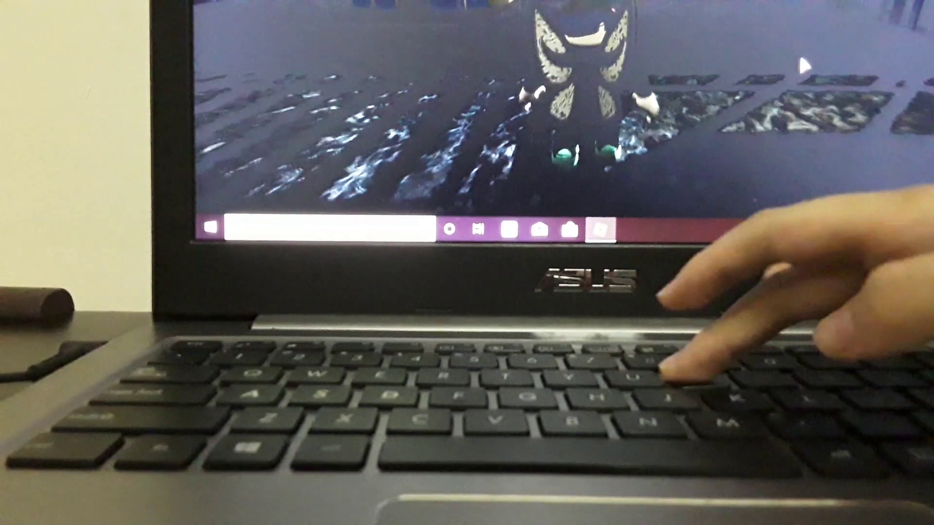
Walk the avatar across the station floor to the glass elevator entrance and turn around.
key("w")
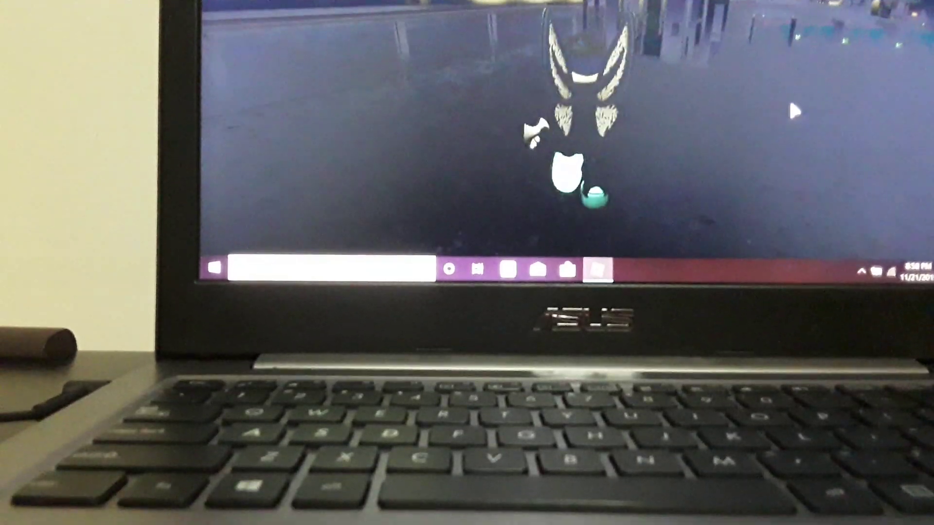
key("w")
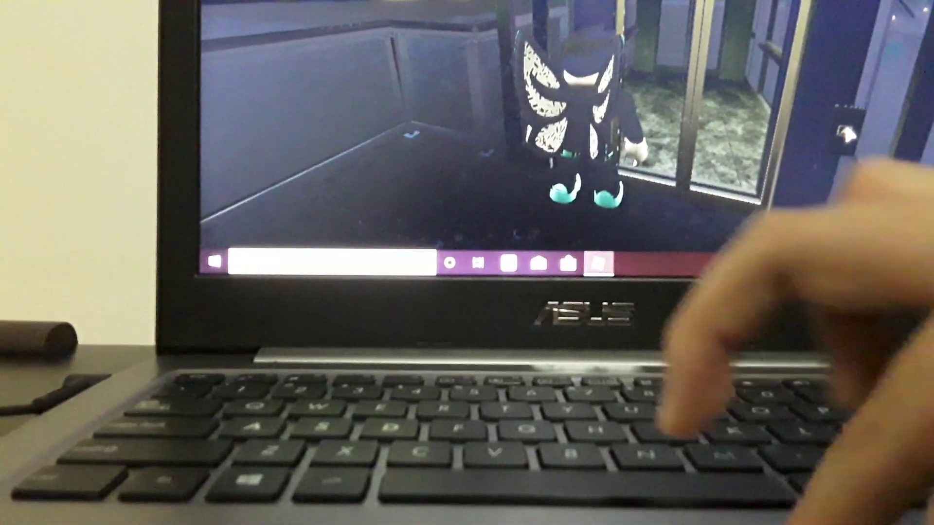
key("s")
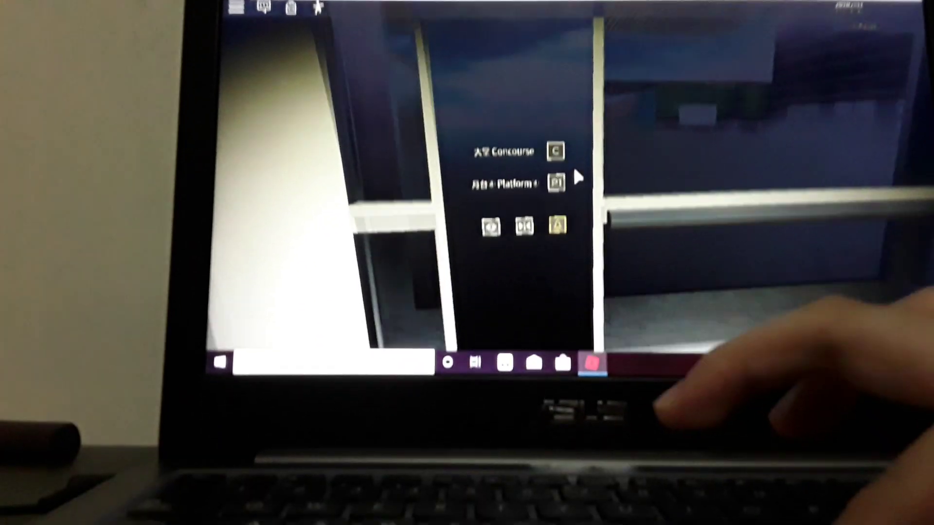
Face the lift panel, press the C (Concourse) button, and look up and down the shaft.
right_click(572, 176)
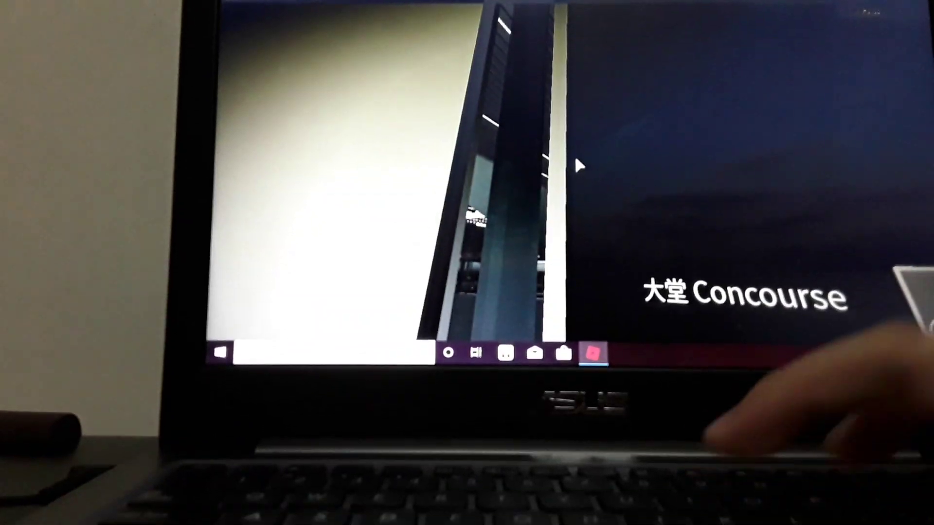
left_click_drag(570, 188, 578, 149)
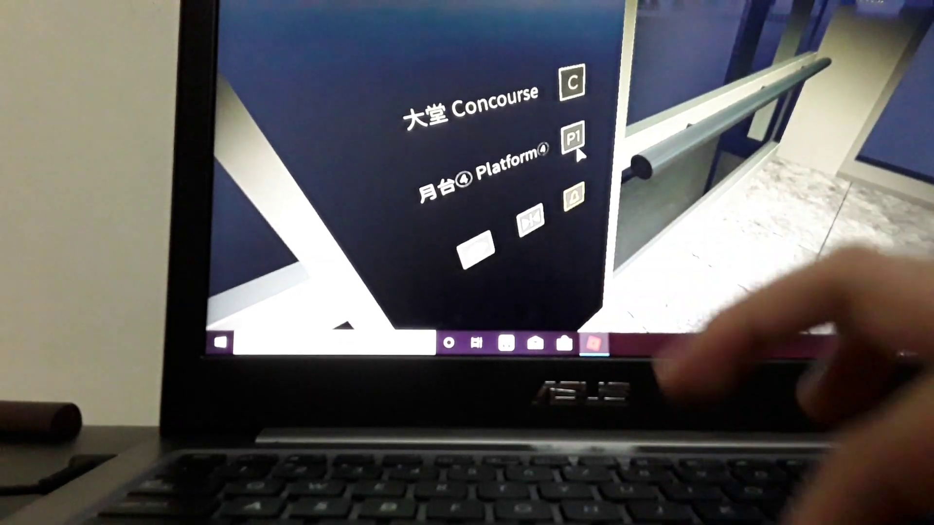
left_click(578, 151)
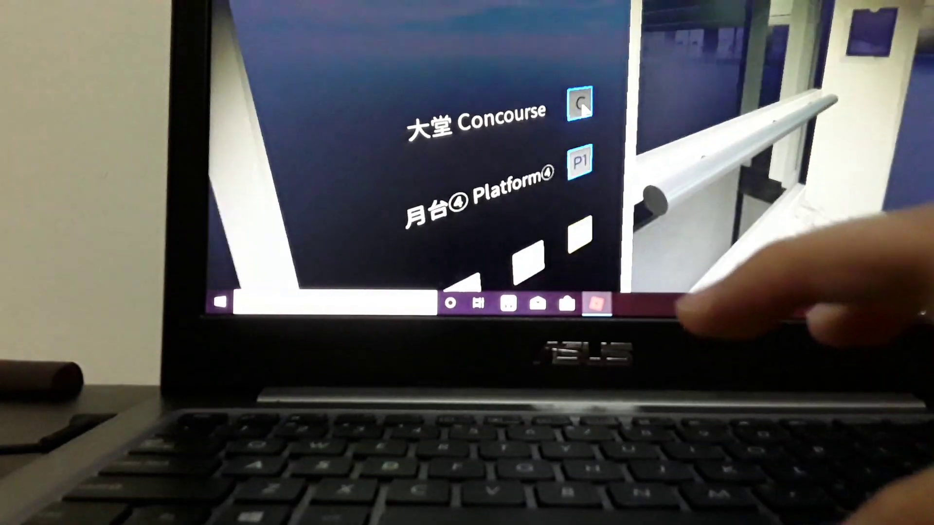
left_click_drag(584, 115, 579, 108)
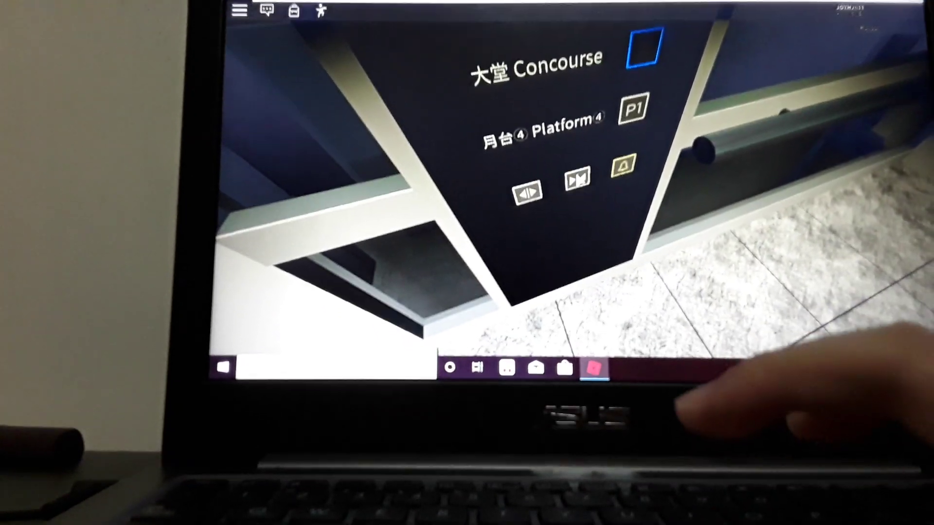
left_click_drag(563, 354, 572, 212)
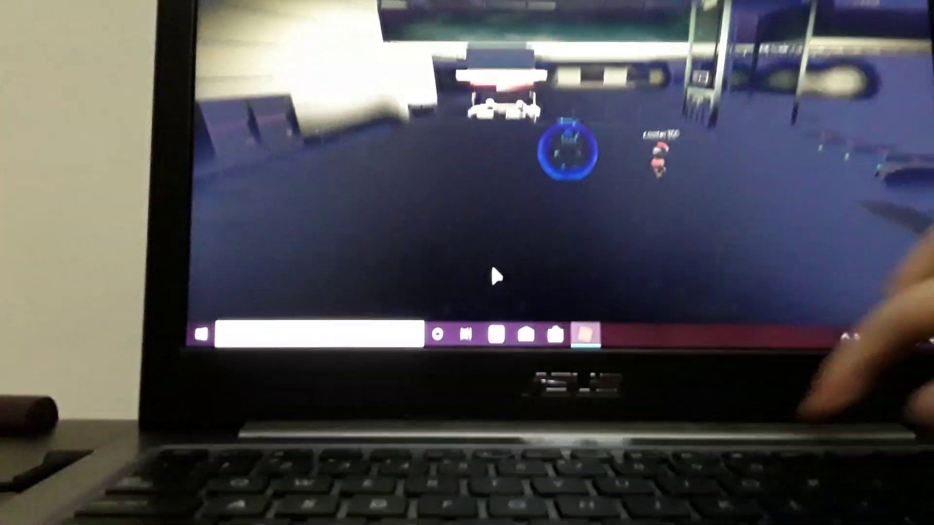
scroll(496, 275, "up", 5)
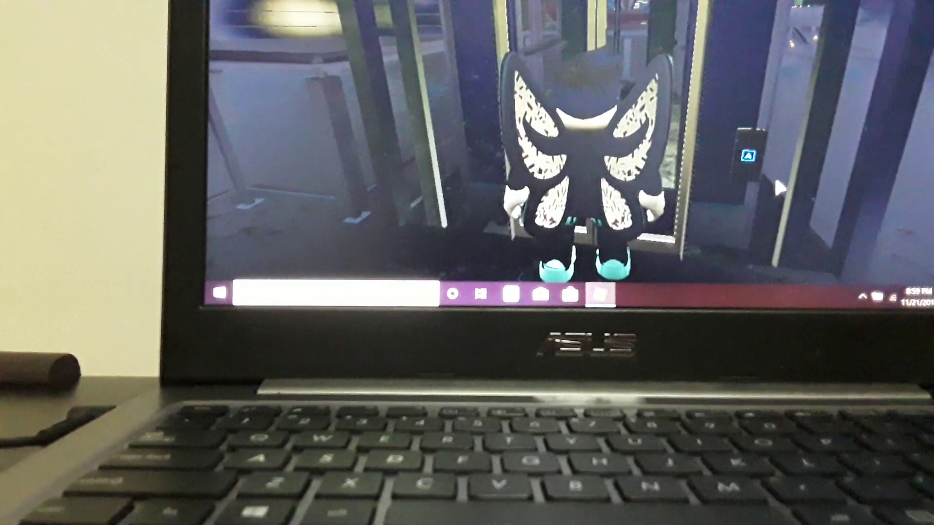
Walk into the Otis glass lift and turn the view toward its floor panel.
key("w")
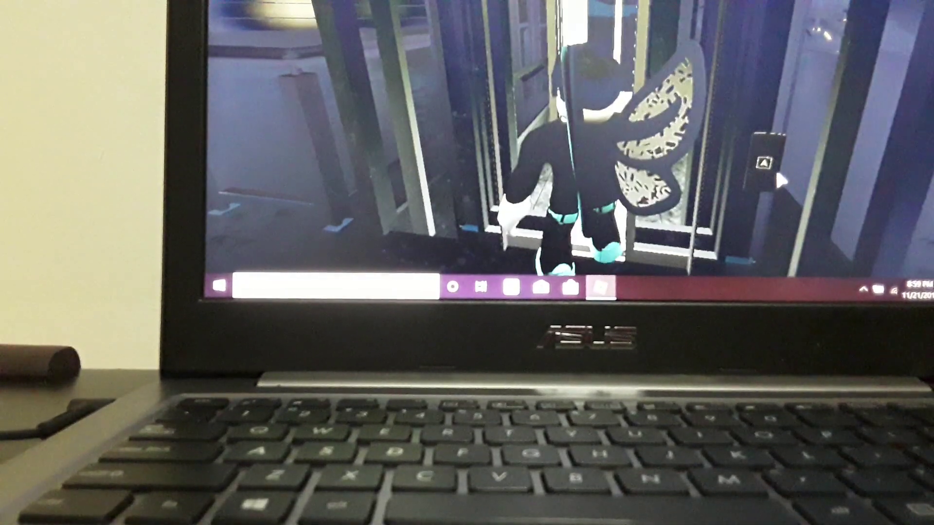
scroll(584, 109, "up", 5)
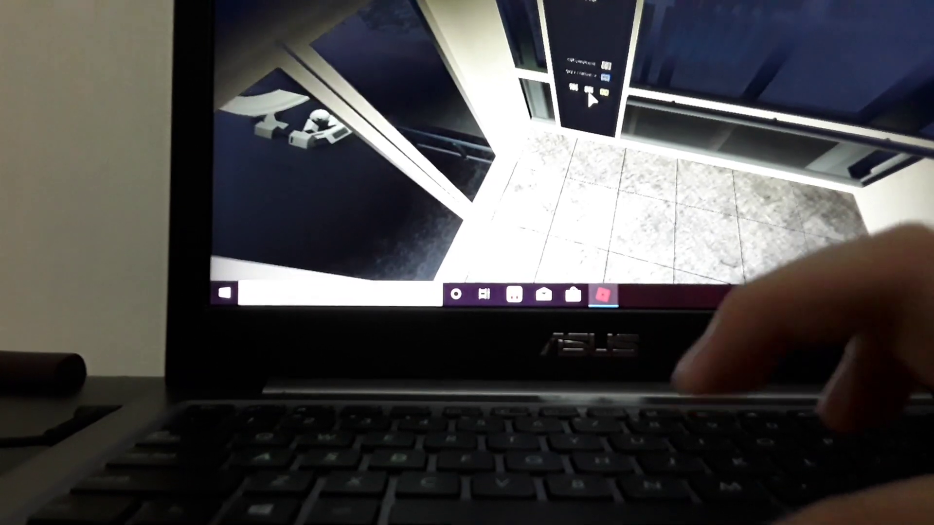
key("Left")
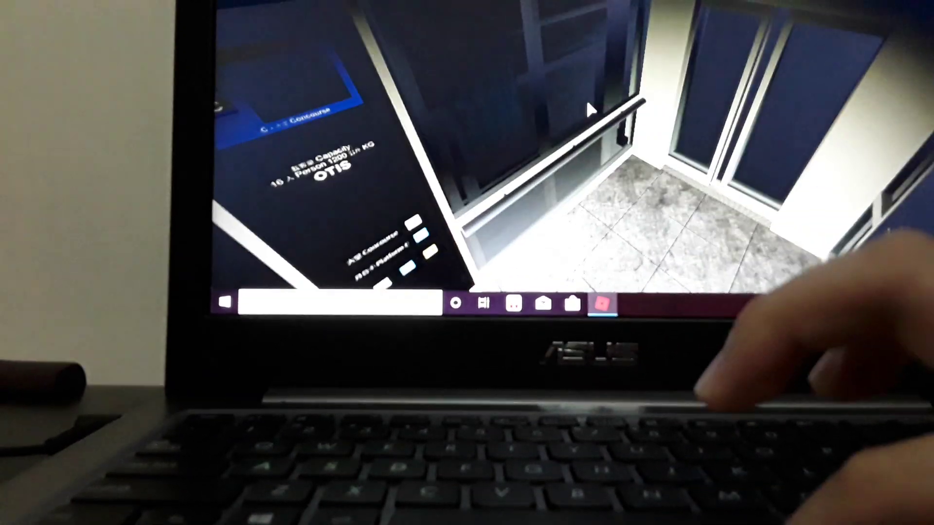
key("Left")
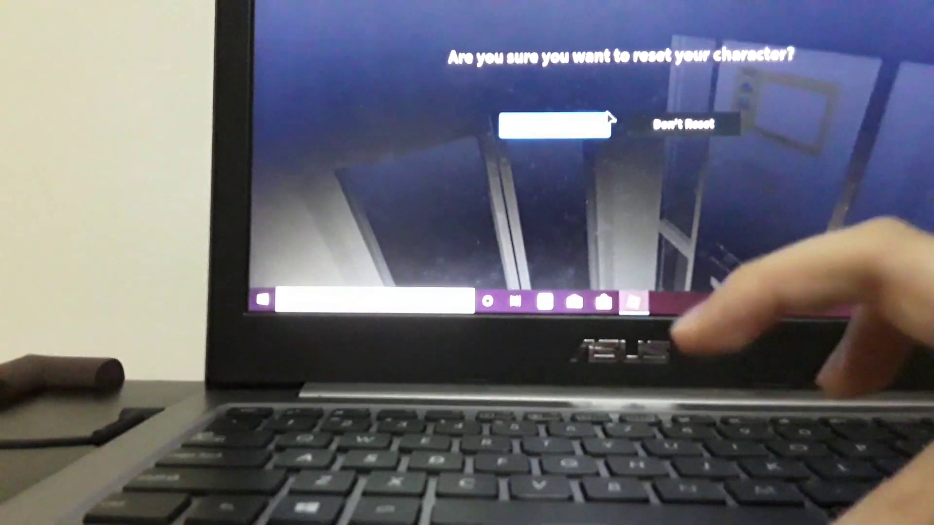
Confirm the character reset, then walk the respawned avatar past the ticket gates.
key("Return")
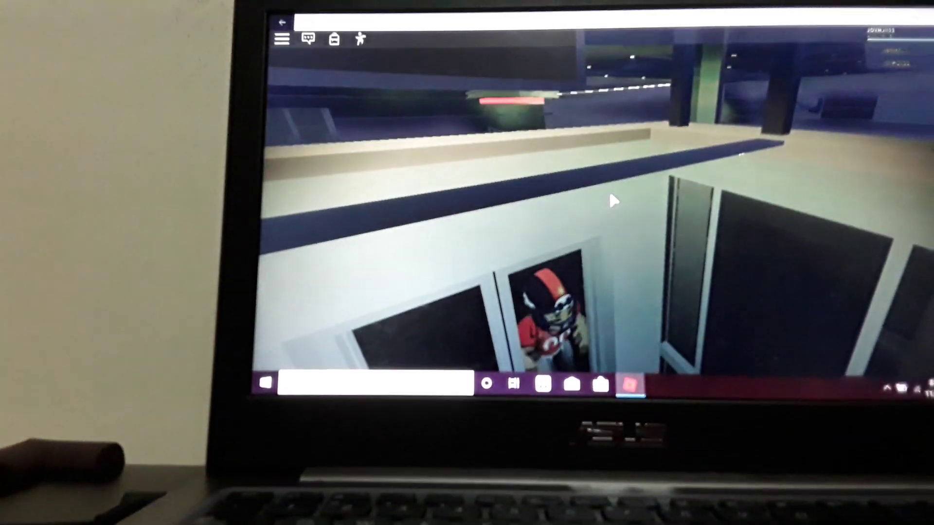
left_click_drag(610, 188, 612, 182)
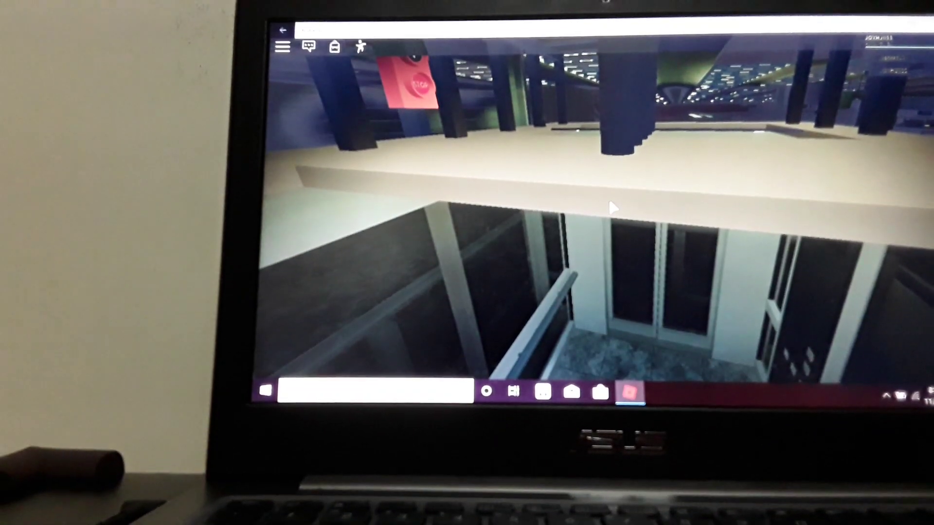
left_click_drag(612, 182, 611, 206)
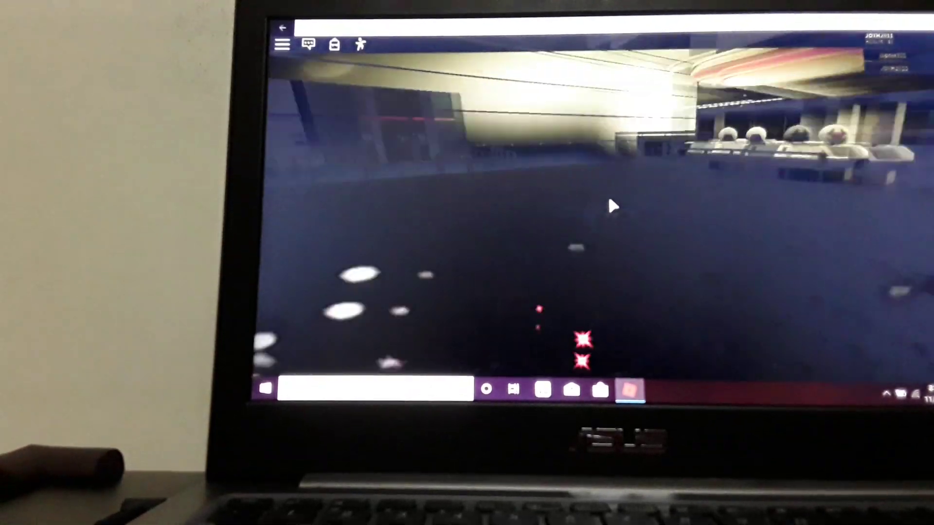
key("w")
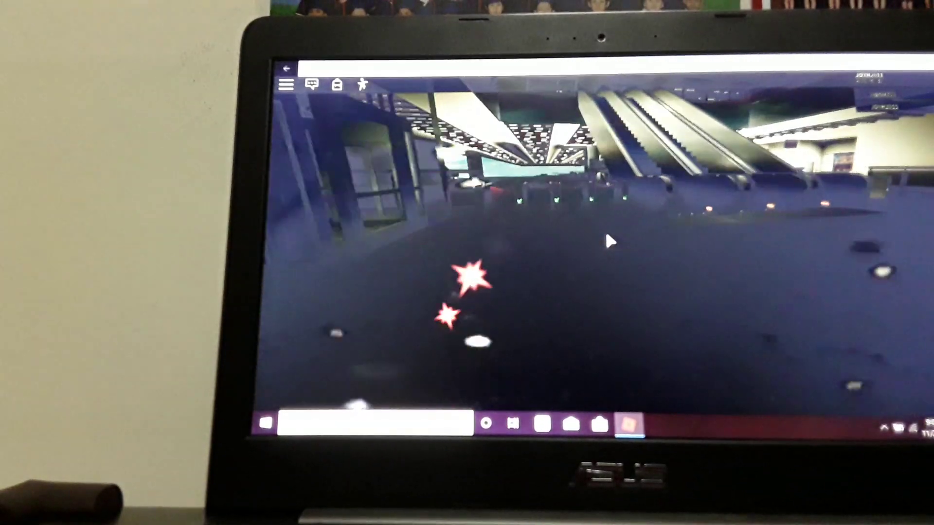
key("w")
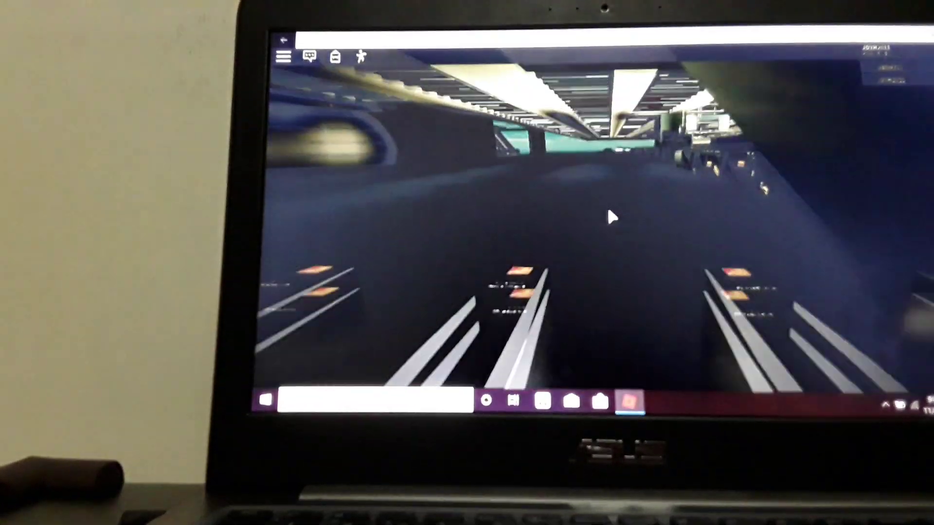
Walk through the station hall up to the pillar with the round button.
key("w")
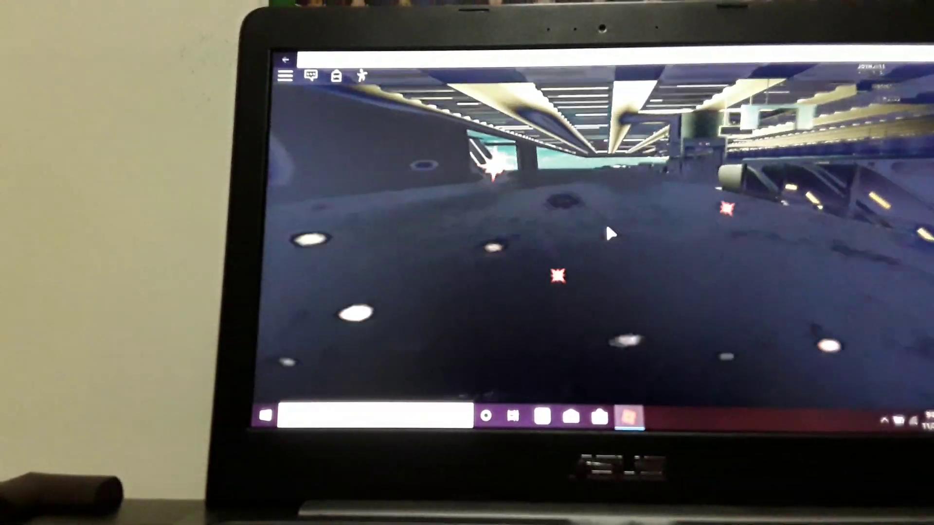
key("w")
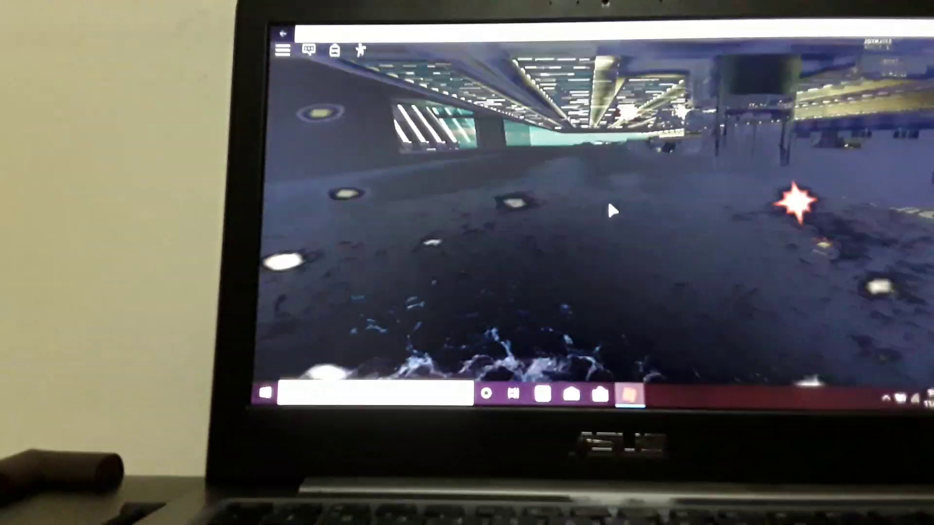
key("w")
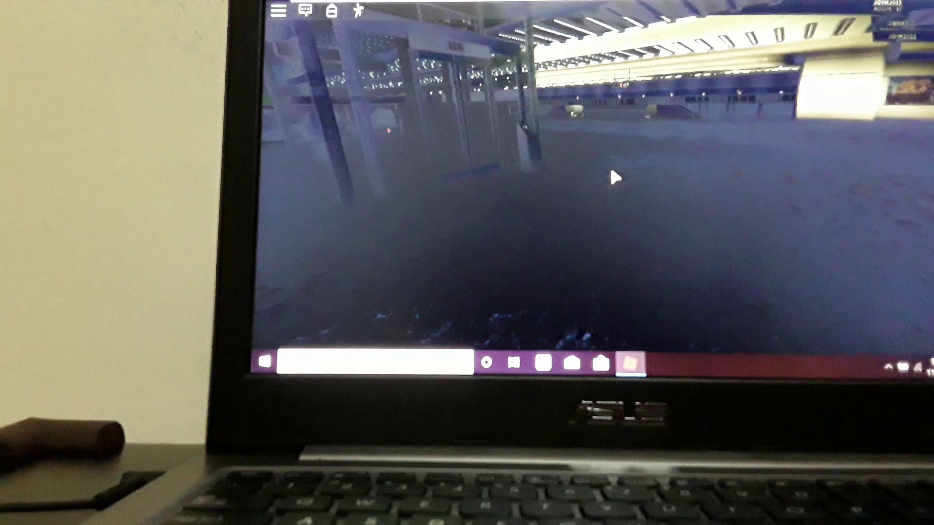
key("w")
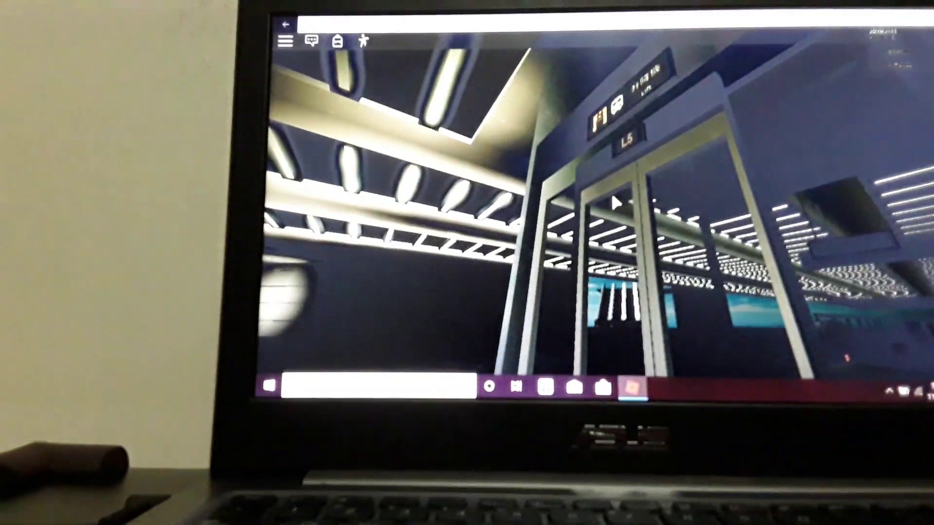
key("Right")
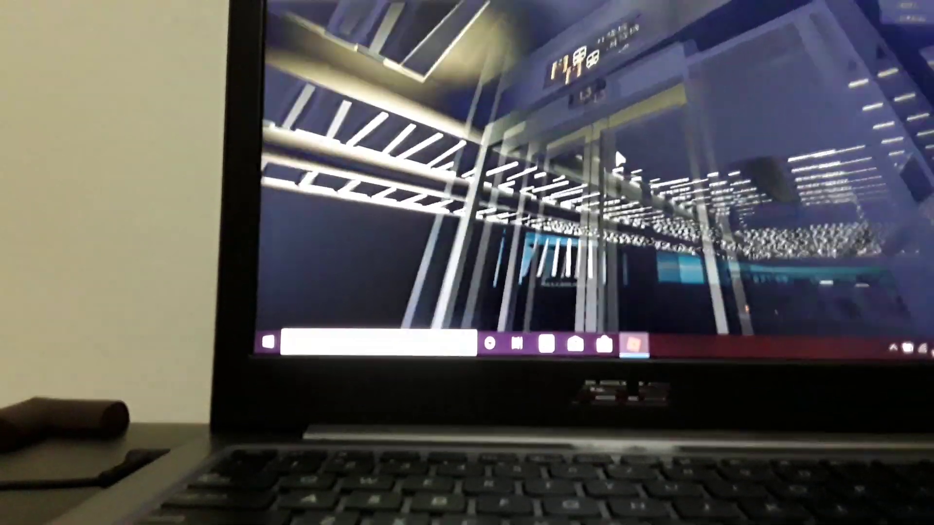
Turn toward the L5 lift doors and step into the lit glass cabin.
key("Down")
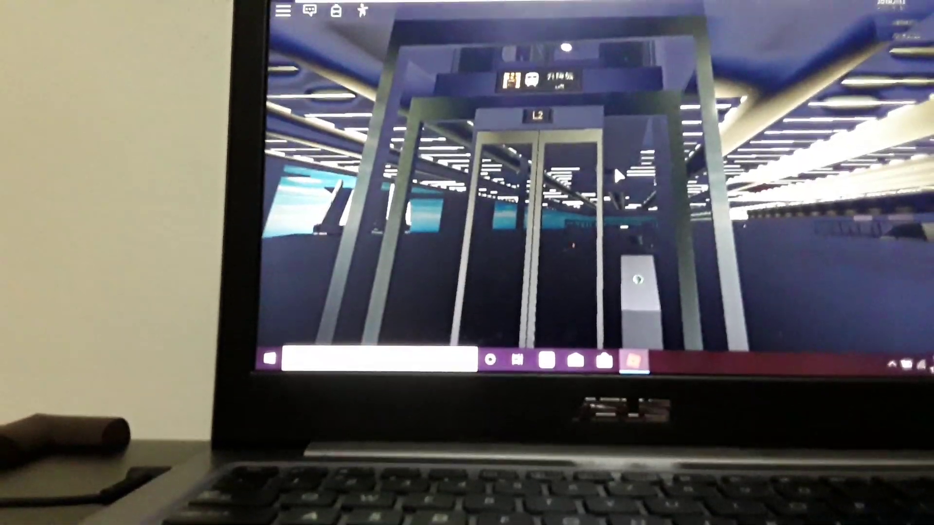
key("Down")
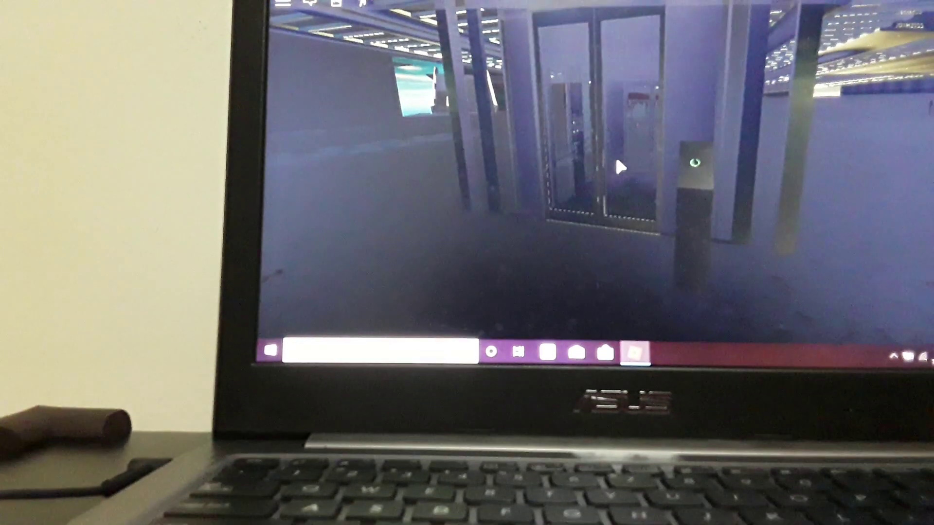
key("w")
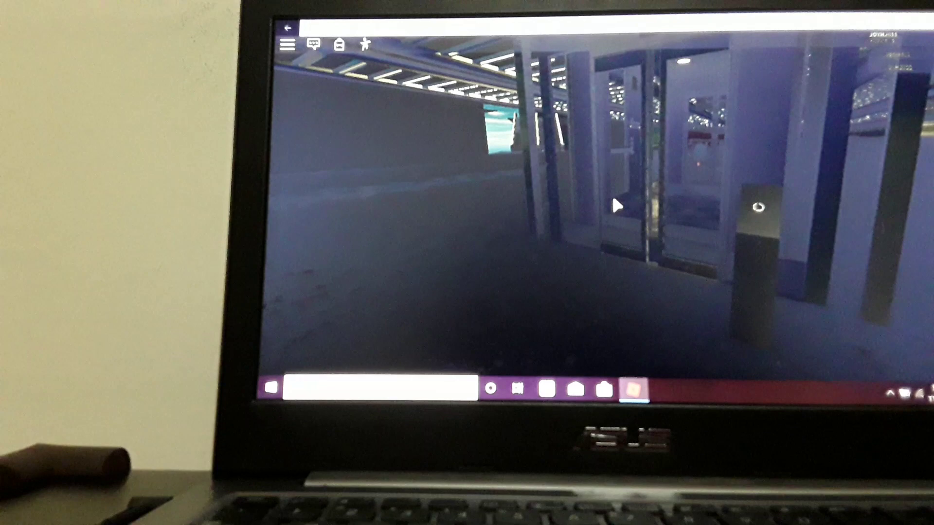
key("w")
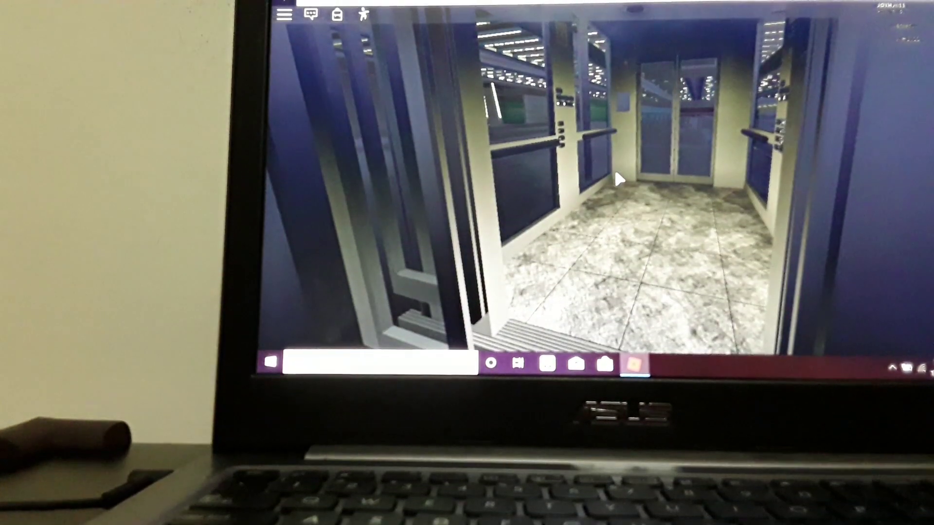
Face the floor buttons, send the lift to L5, and swing the view around.
key("d")
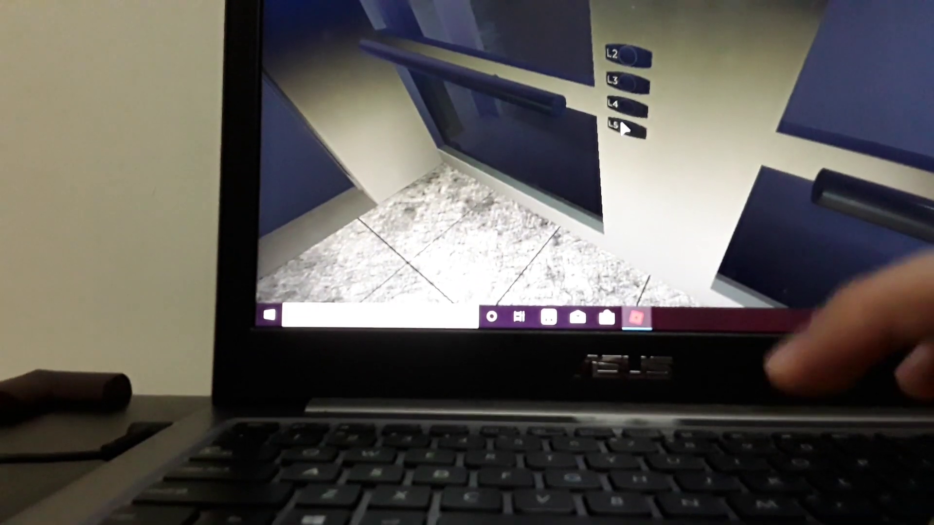
left_click(617, 109)
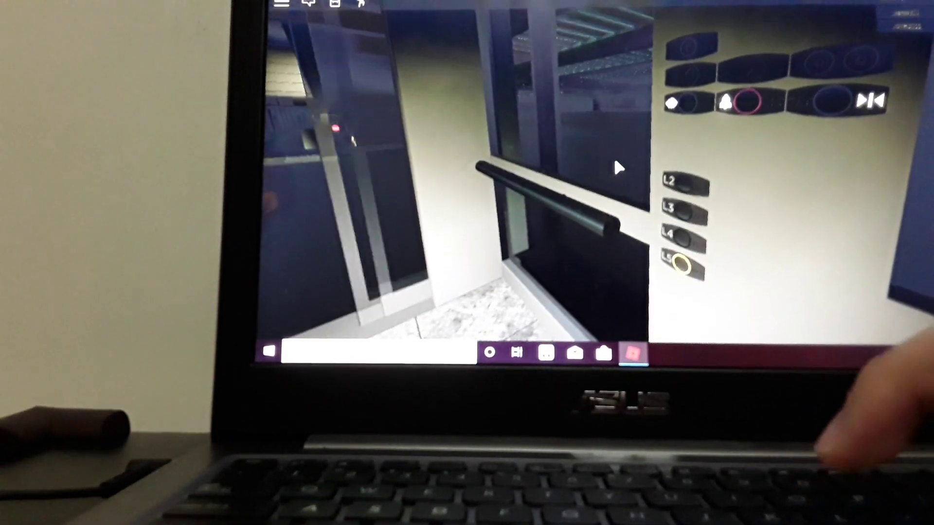
left_click_drag(617, 169, 617, 175)
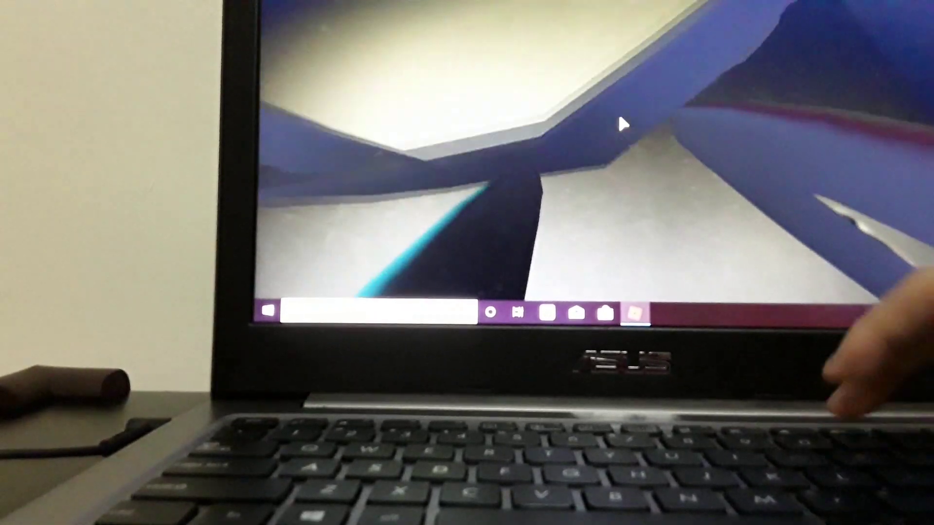
Reset the character from the Esc menu and confirm the reset.
key("Escape")
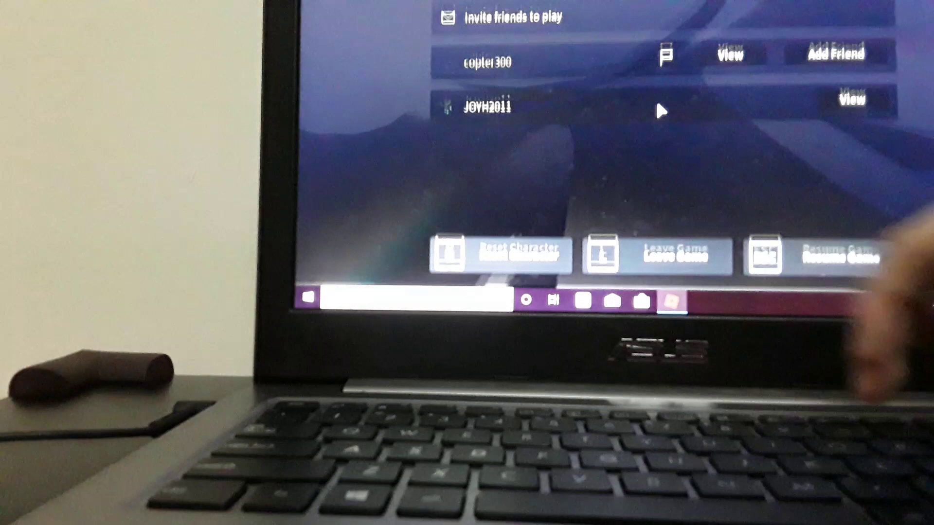
key("r")
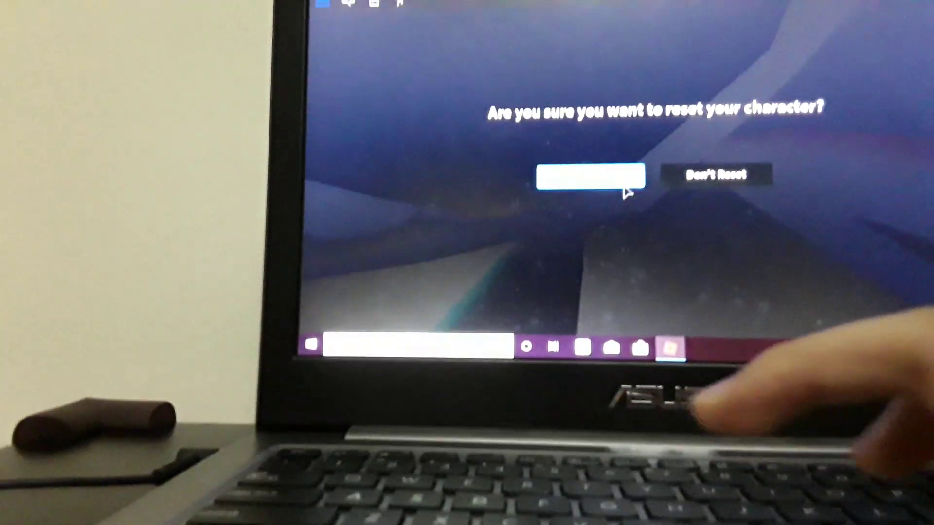
left_click(628, 135)
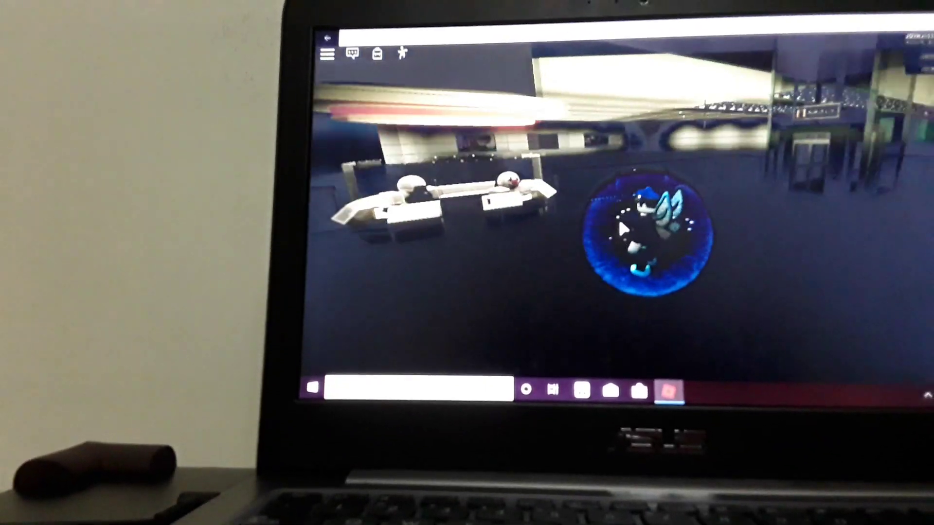
Turn toward the escalators and walk through the ticket gates into the hall.
left_click_drag(618, 217, 620, 232)
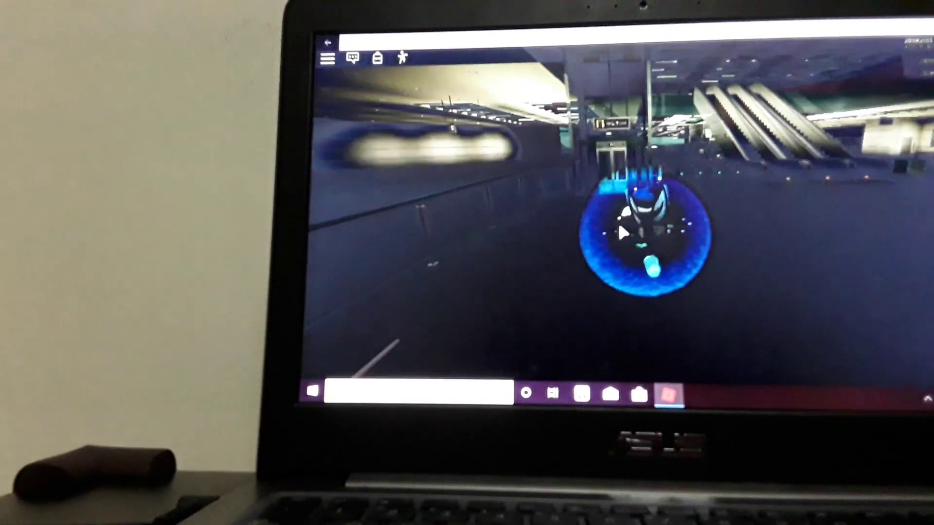
key("w")
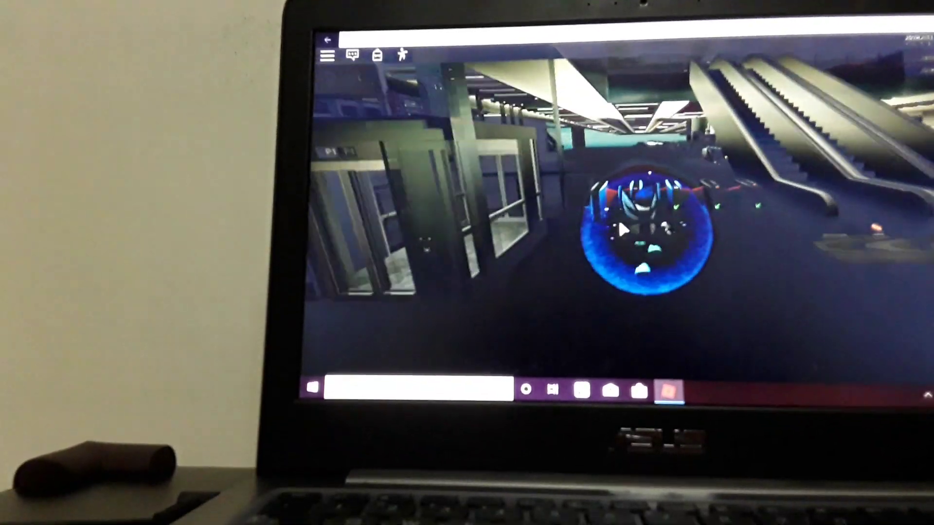
key("w")
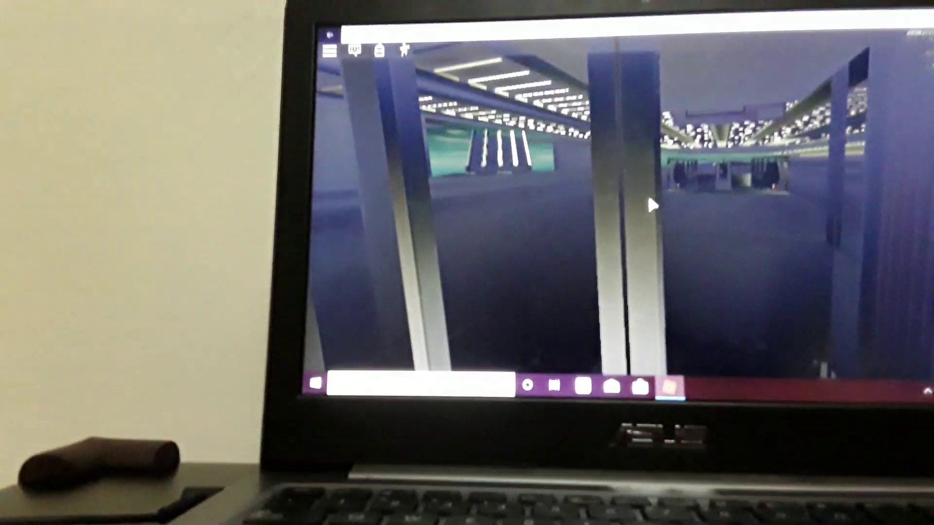
key("w")
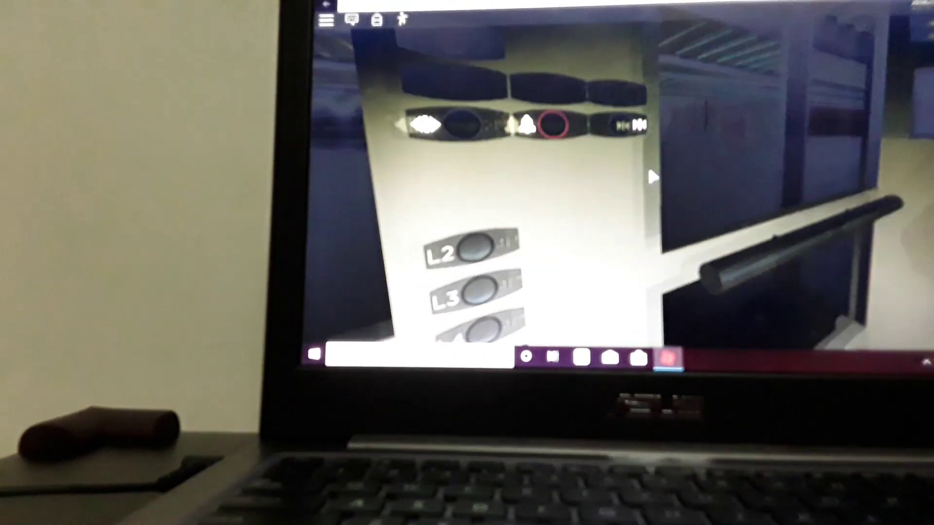
Enter the lift and look around the cabin as it rides up to L4.
left_click_drag(651, 176, 661, 109)
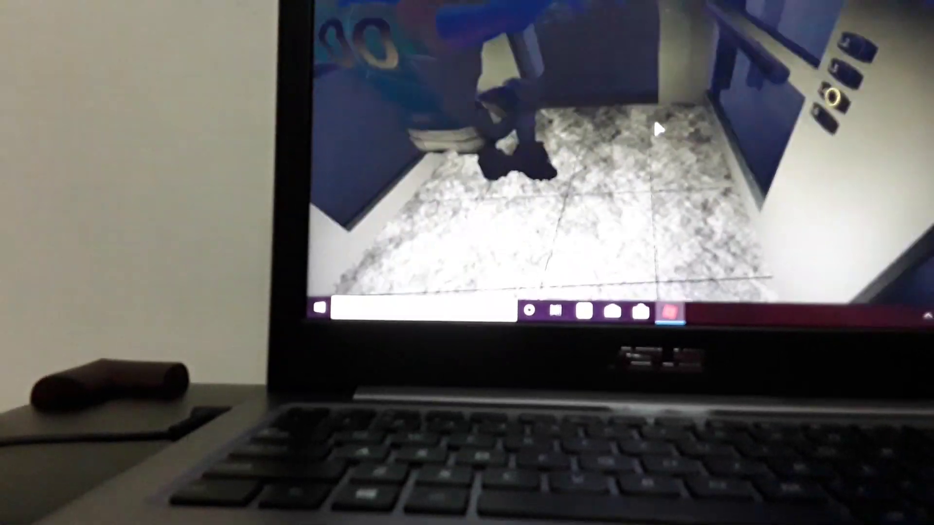
left_click_drag(661, 93, 657, 93)
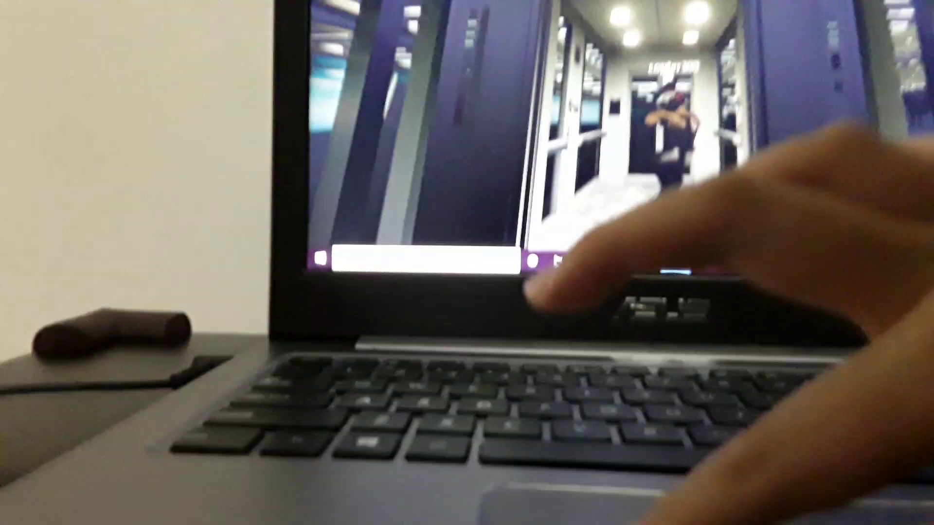
left_click_drag(653, 186, 651, 183)
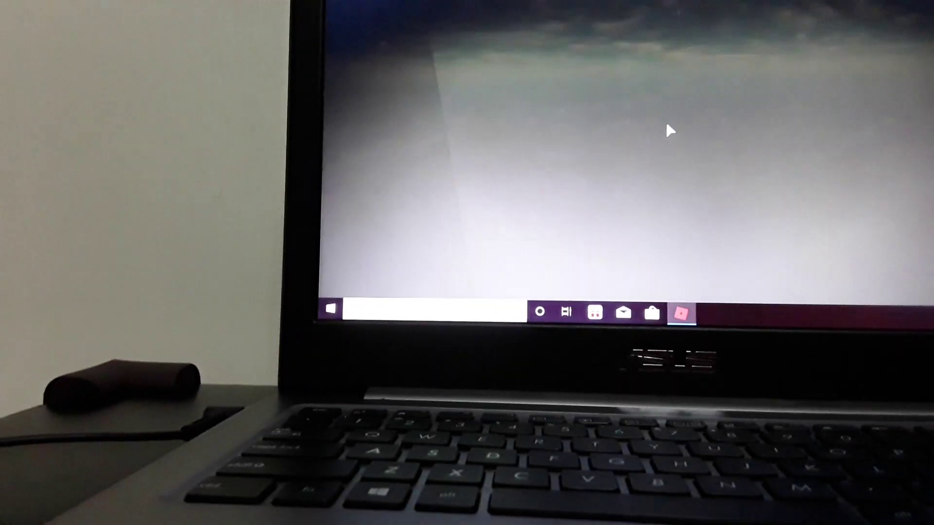
Turn the camera in the newly loaded grey lift toward its L4–L2 button panel.
key("w")
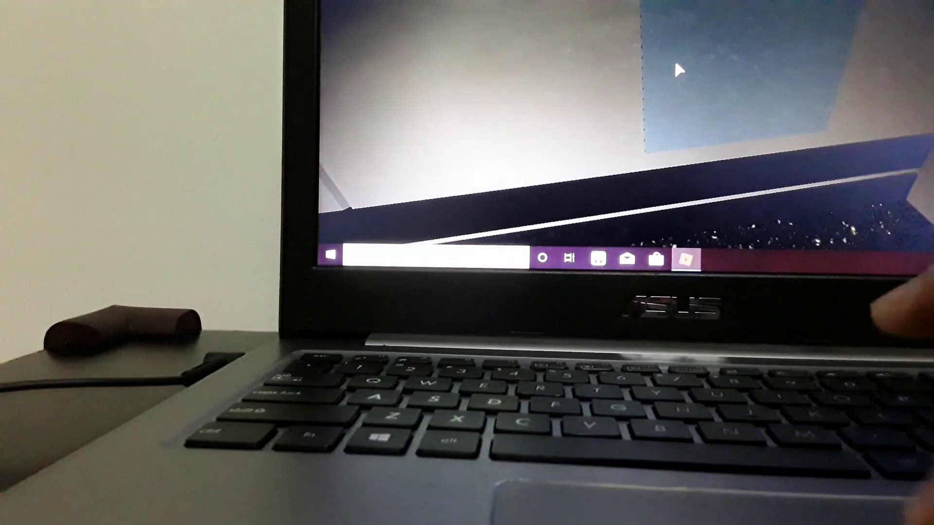
Move in front of the standard lift panel, press L2, and swing the view around.
key("d")
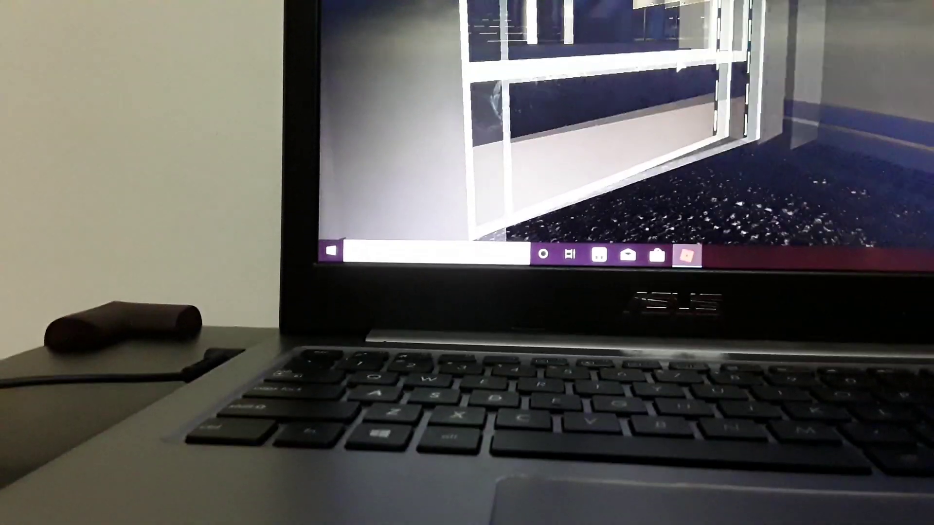
key("Right")
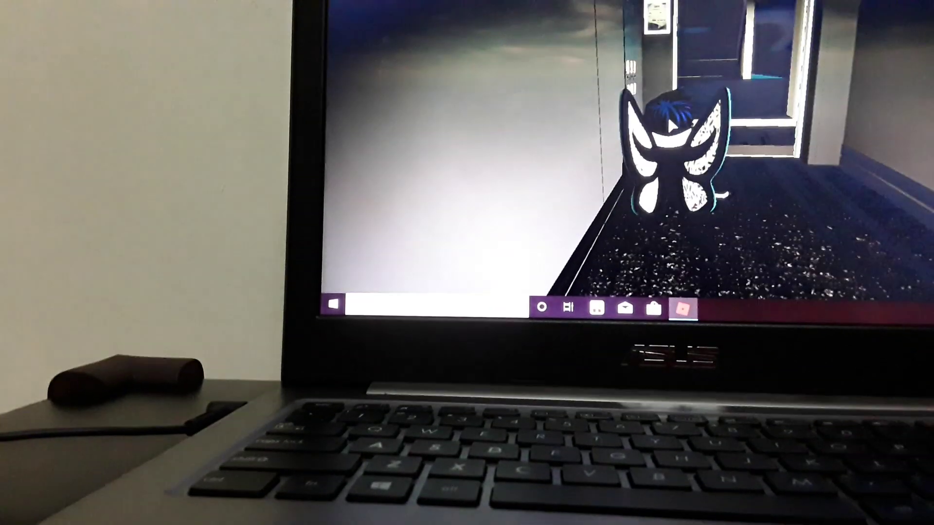
key("Right")
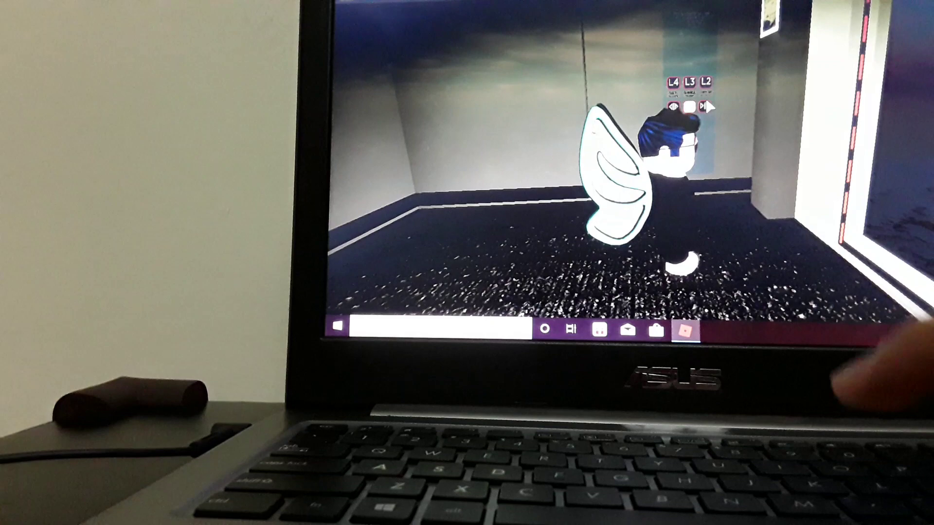
left_click(711, 102)
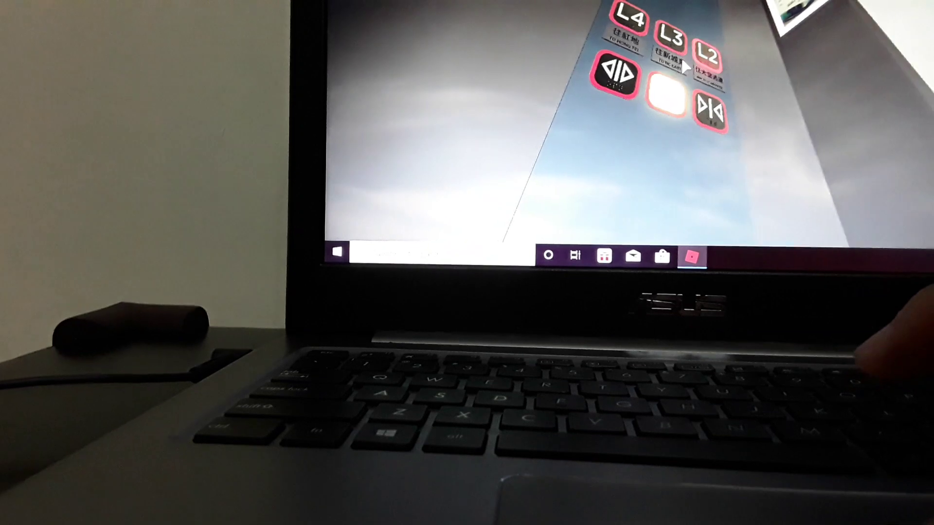
left_click_drag(680, 57, 682, 48)
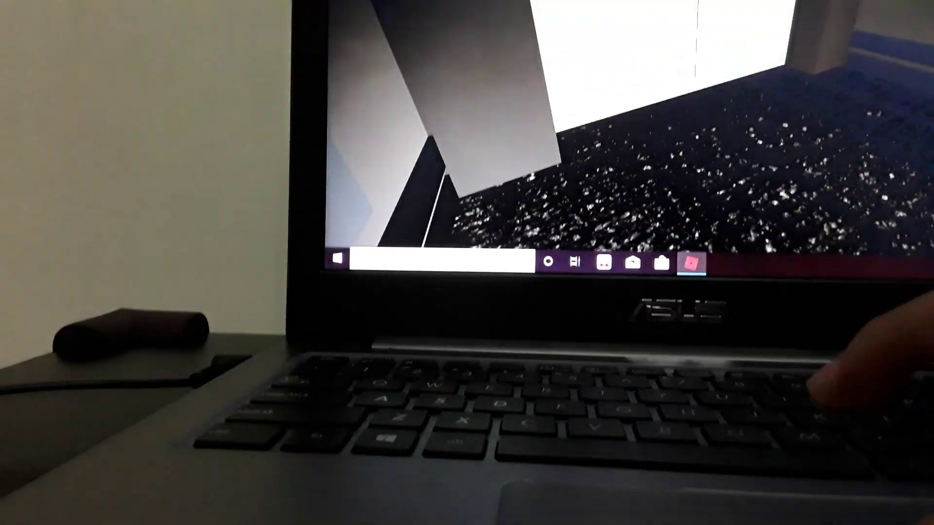